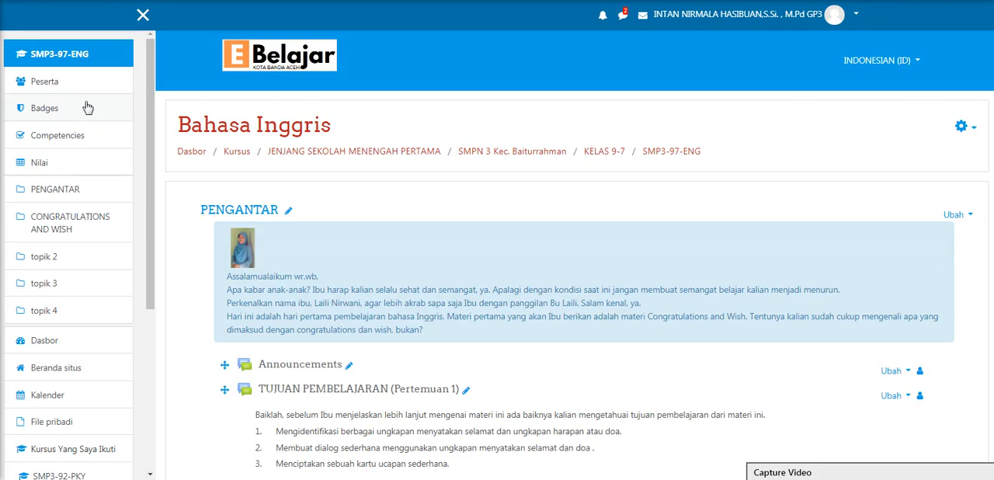
Look over the SMP3-97-ENG course content and open the course's import page
{"action": "scroll", "coordinate": [405, 328], "scroll_direction": "down", "scroll_amount": 15}
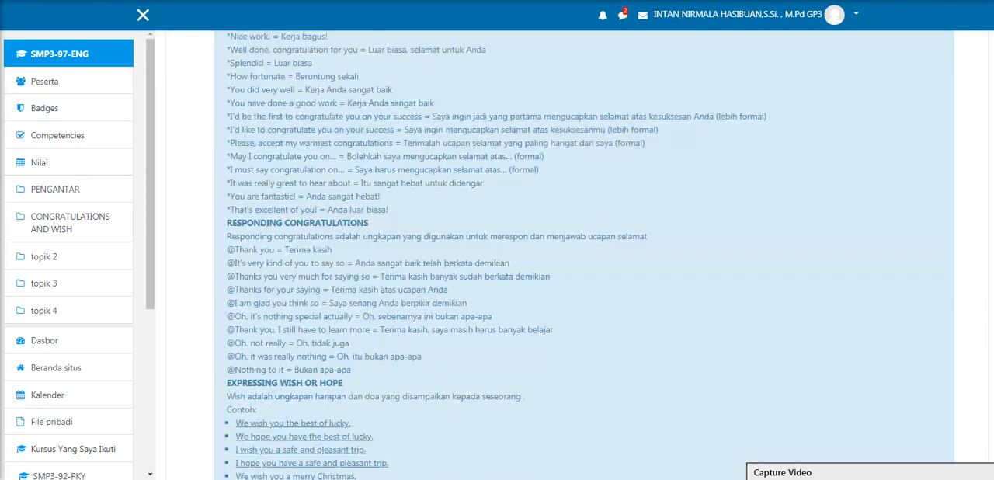
{"action": "scroll", "coordinate": [406, 329], "scroll_direction": "down", "scroll_amount": 3}
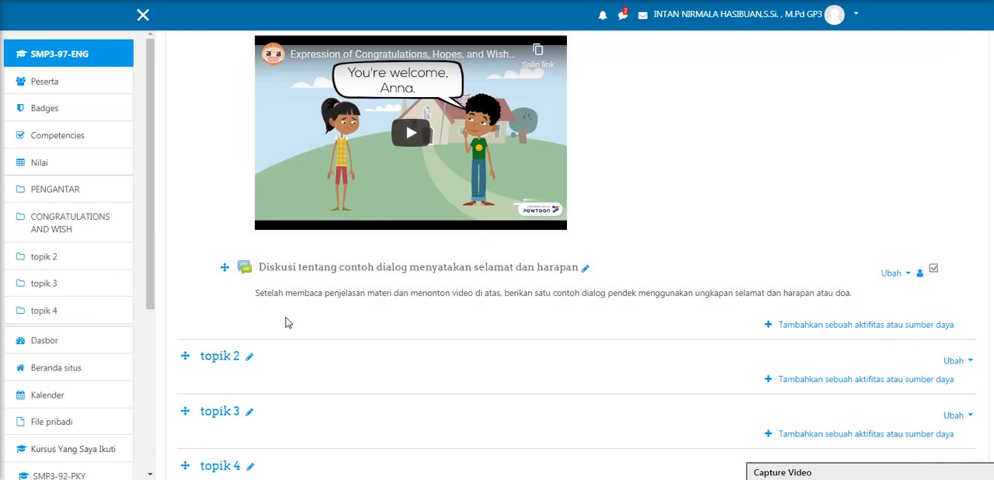
{"action": "scroll", "coordinate": [498, 299], "scroll_direction": "up", "scroll_amount": 15}
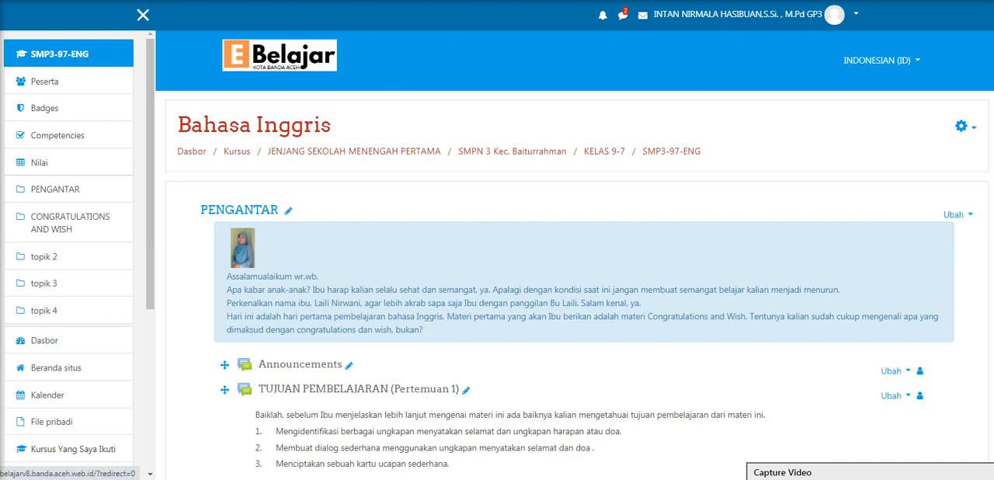
{"action": "left_click", "coordinate": [971, 127]}
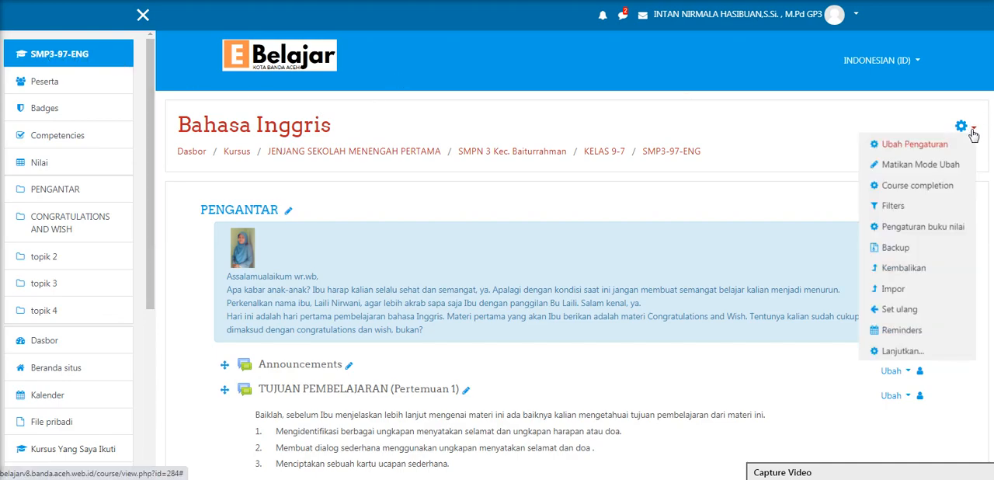
{"action": "left_click", "coordinate": [898, 288]}
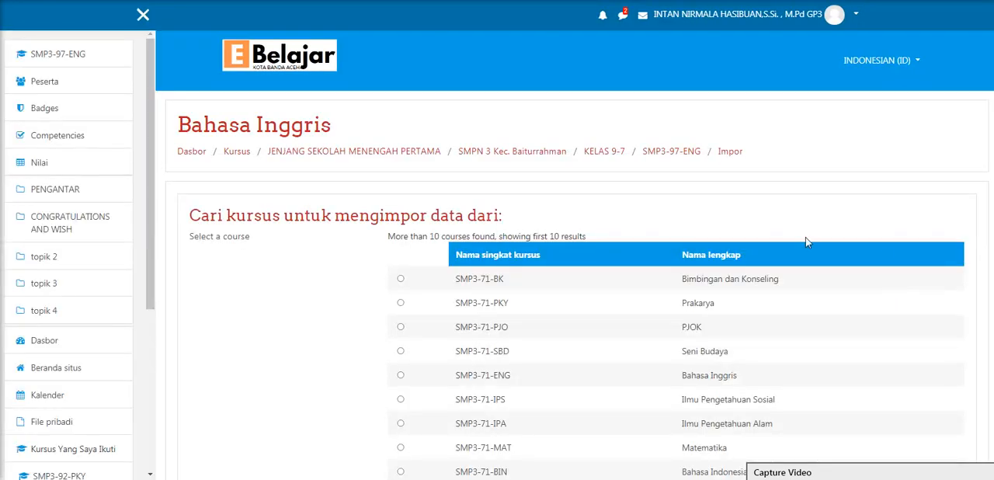
Search for the course SMP3-96-ENG among the courses to import data from
{"action": "scroll", "coordinate": [626, 268], "scroll_direction": "down", "scroll_amount": 3}
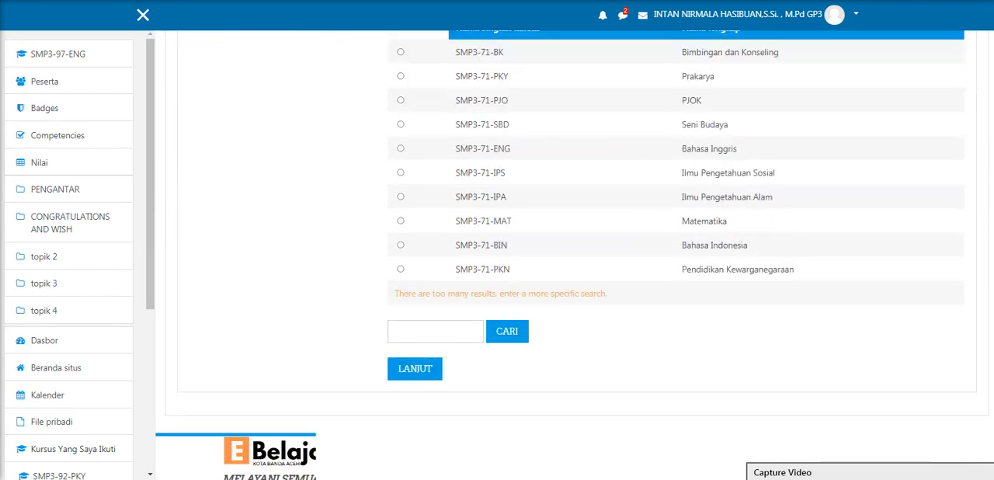
{"action": "left_click", "coordinate": [432, 324]}
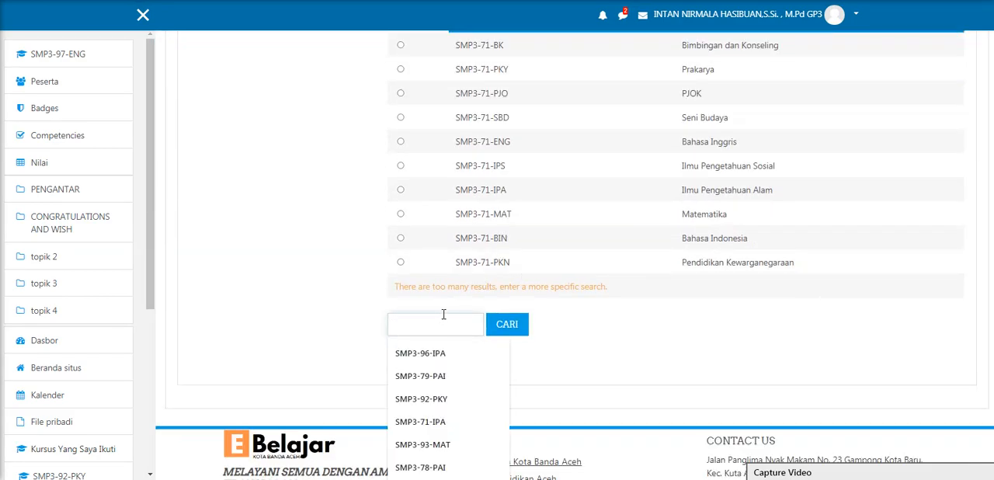
{"action": "left_click", "coordinate": [427, 353]}
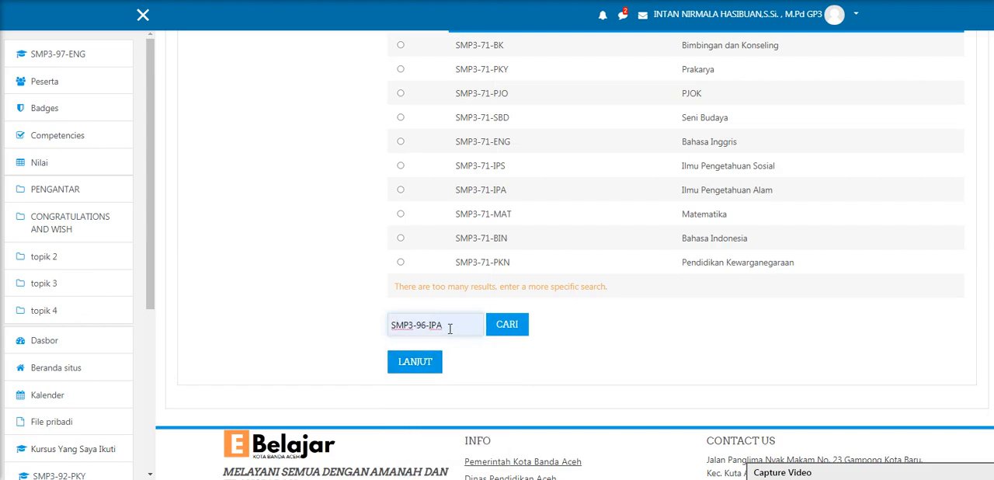
{"action": "key", "text": "BackSpace"}
{"action": "key", "text": "BackSpace"}
{"action": "key", "text": "BackSpace"}
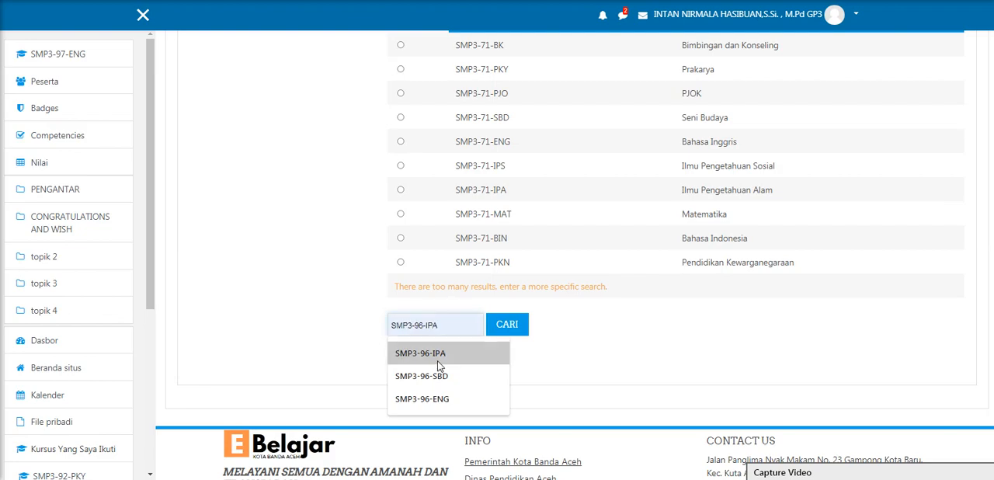
{"action": "left_click", "coordinate": [435, 399]}
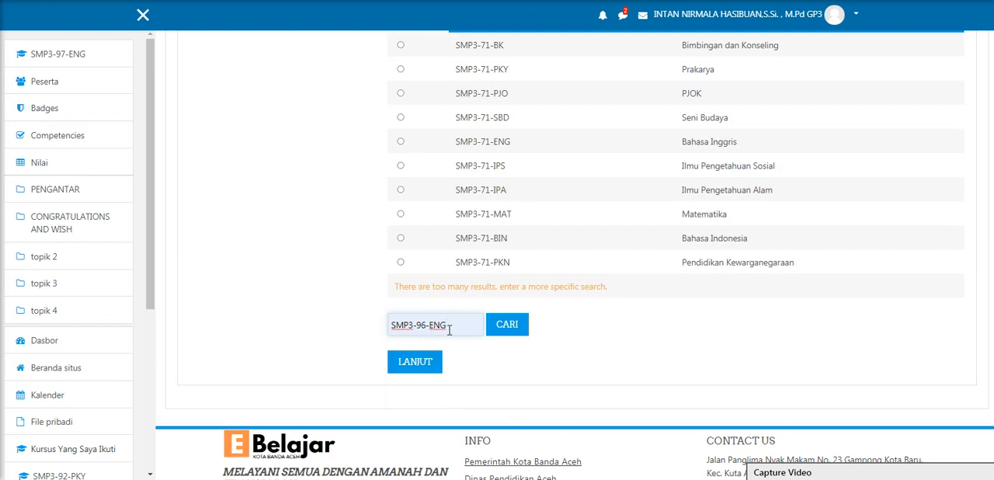
{"action": "left_click", "coordinate": [419, 366]}
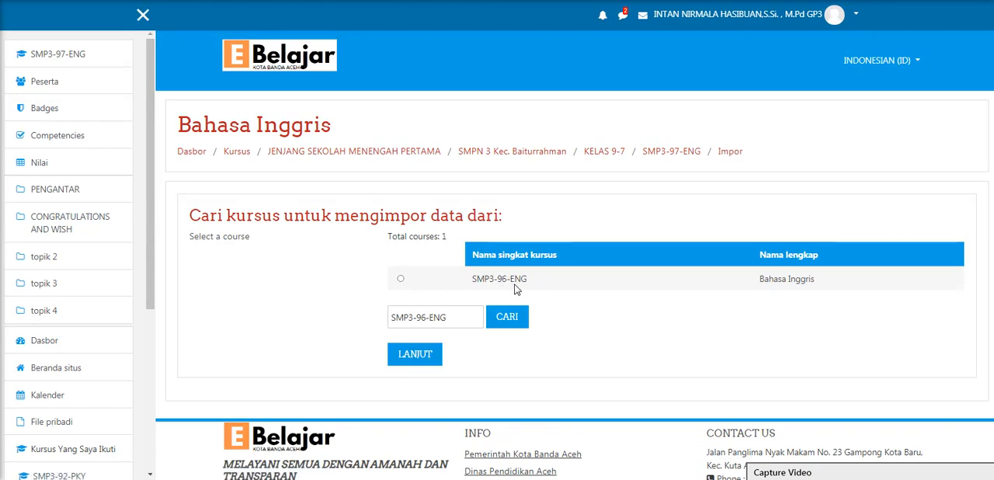
Choose SMP3-96-ENG as the import source and continue to the schema settings with all import settings included
{"action": "left_click", "coordinate": [401, 279]}
{"action": "left_click", "coordinate": [416, 355]}
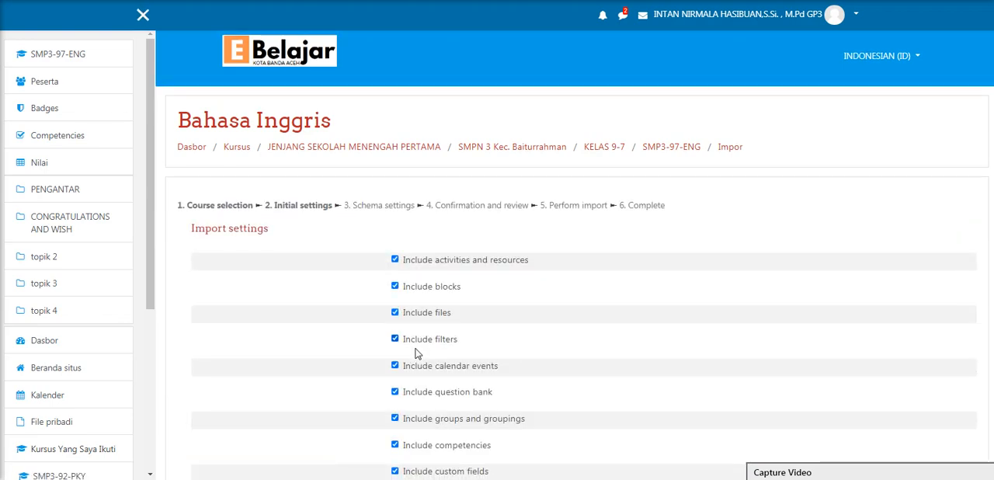
{"action": "scroll", "coordinate": [416, 354], "scroll_direction": "down", "scroll_amount": 2}
{"action": "scroll", "coordinate": [417, 354], "scroll_direction": "down", "scroll_amount": 1}
{"action": "scroll", "coordinate": [415, 351], "scroll_direction": "up", "scroll_amount": 1}
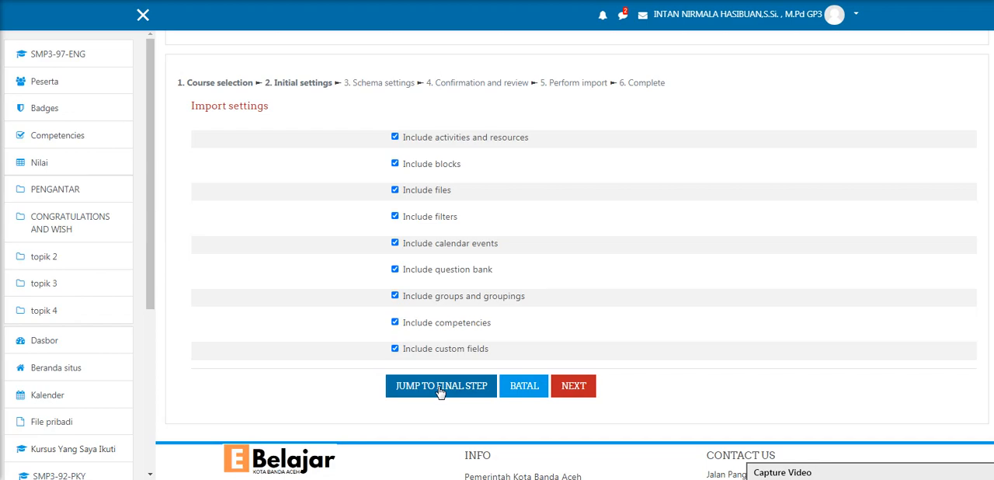
{"action": "left_click", "coordinate": [576, 392]}
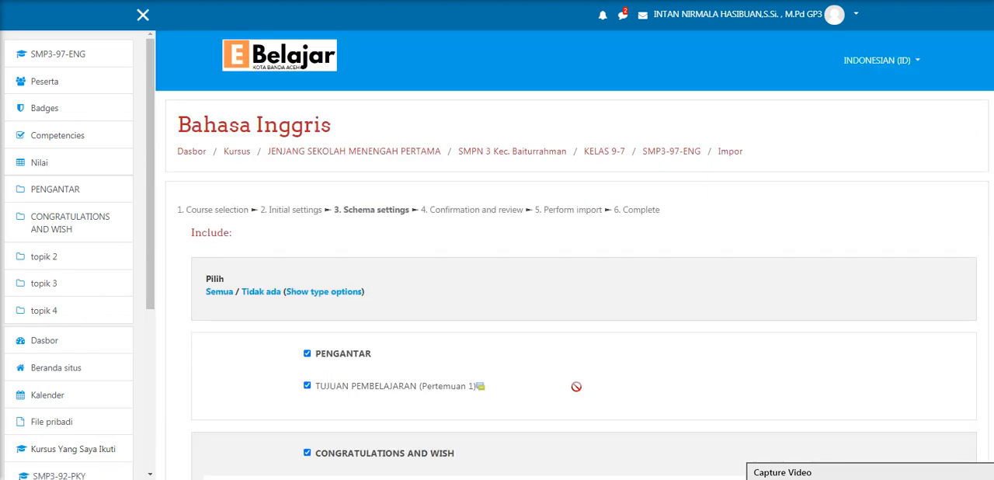
Exclude PENGANTAR, VIDEO PEMBELAJARAN and the dialog discussion from the import, keep both Pertemuan 2 items in CONGRATULATIONS AND WISH, and proceed to the review
{"action": "scroll", "coordinate": [447, 339], "scroll_direction": "down", "scroll_amount": 3}
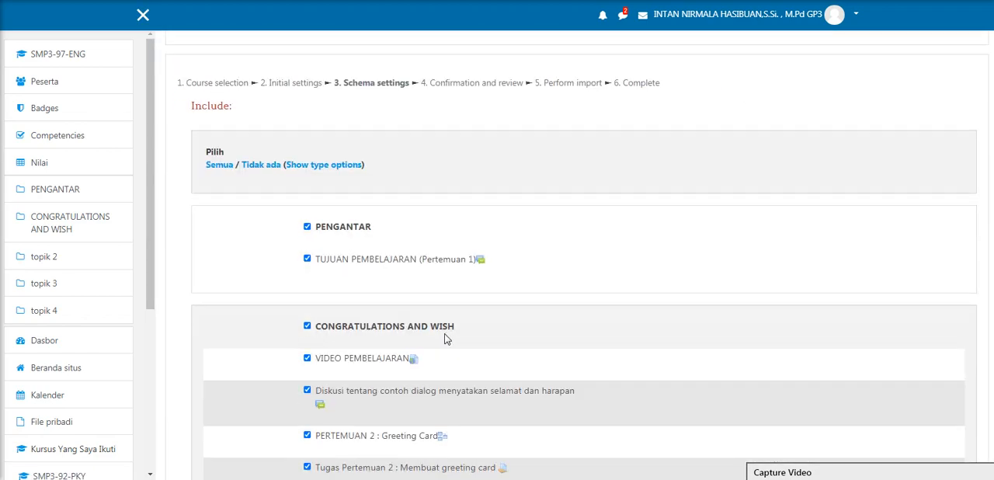
{"action": "scroll", "coordinate": [447, 339], "scroll_direction": "down", "scroll_amount": 3}
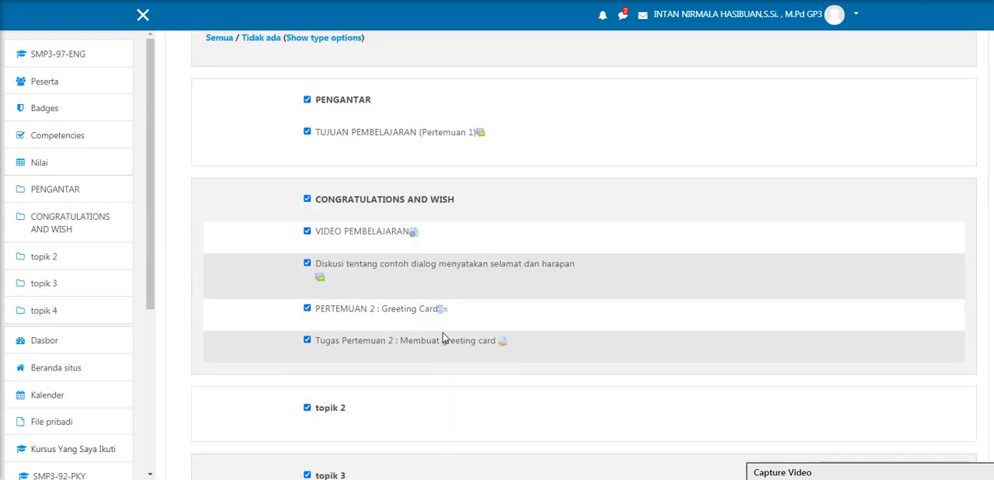
{"action": "left_click", "coordinate": [307, 100]}
{"action": "left_click", "coordinate": [307, 263]}
{"action": "left_click", "coordinate": [307, 200]}
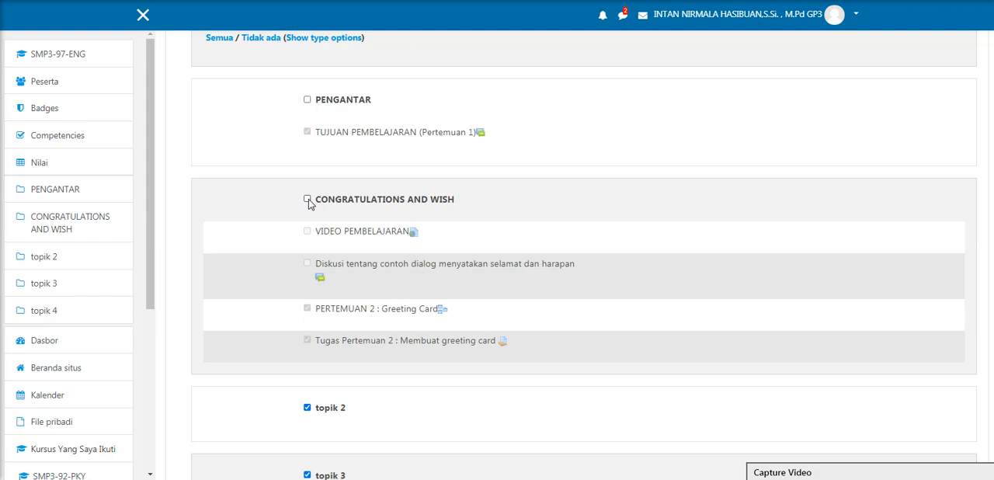
{"action": "left_click", "coordinate": [307, 200]}
{"action": "scroll", "coordinate": [312, 260], "scroll_direction": "down", "scroll_amount": 1}
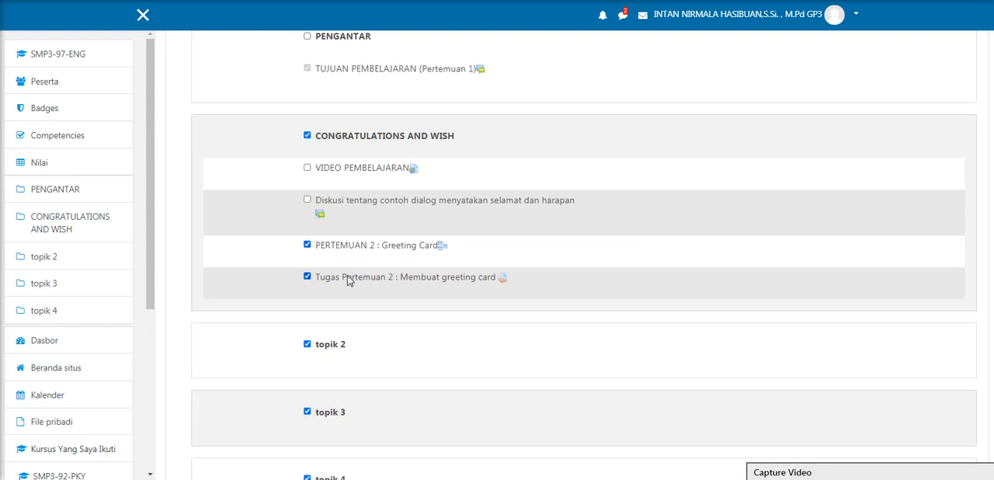
{"action": "scroll", "coordinate": [453, 329], "scroll_direction": "down", "scroll_amount": 3}
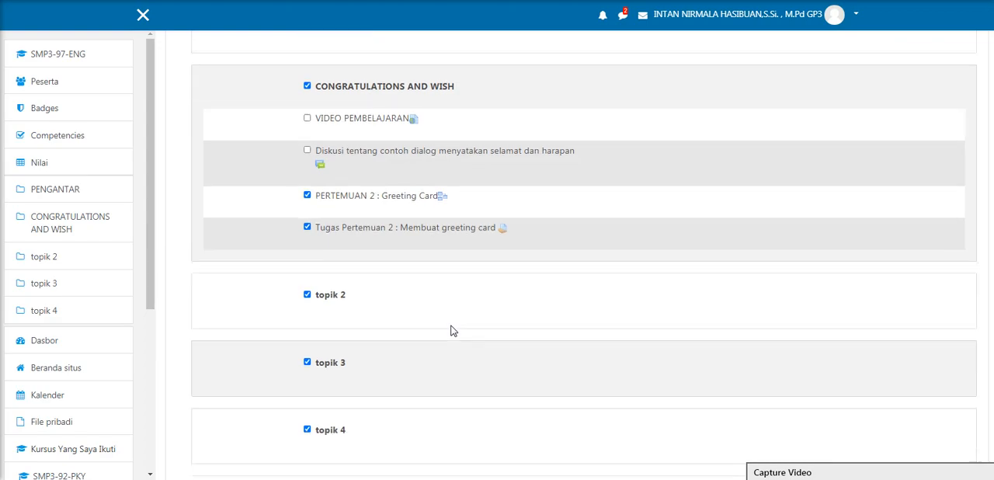
{"action": "left_click", "coordinate": [527, 290]}
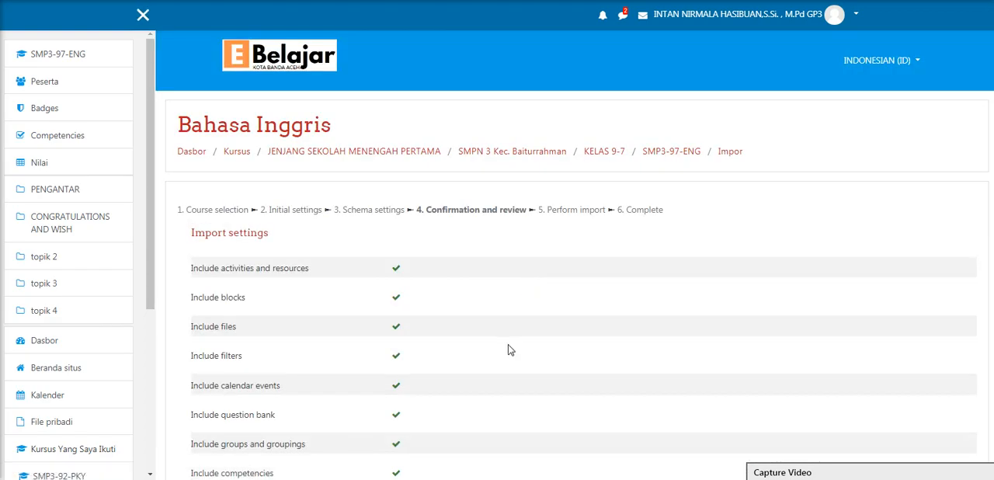
Review the included items and perform the import into the course
{"action": "scroll", "coordinate": [509, 348], "scroll_direction": "down", "scroll_amount": 6}
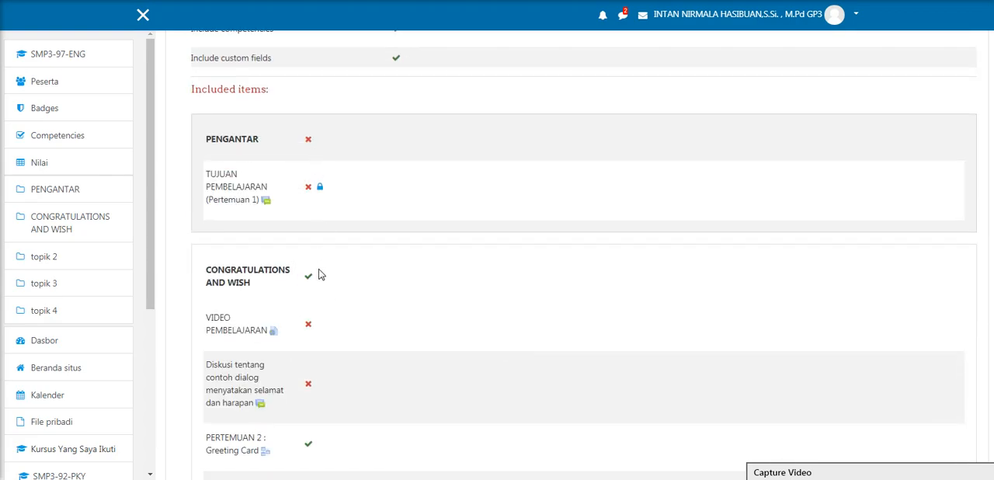
{"action": "scroll", "coordinate": [318, 410], "scroll_direction": "down", "scroll_amount": 1}
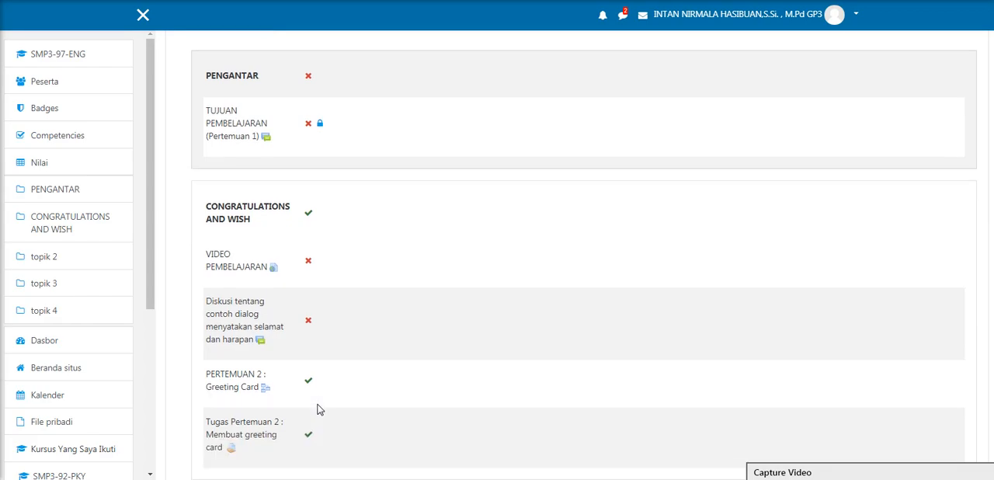
{"action": "scroll", "coordinate": [313, 398], "scroll_direction": "down", "scroll_amount": 5}
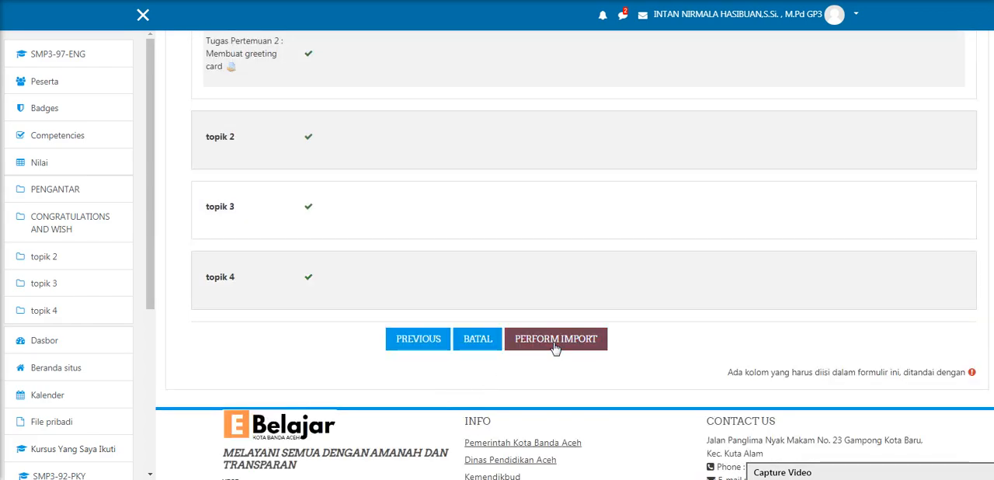
{"action": "left_click", "coordinate": [555, 342]}
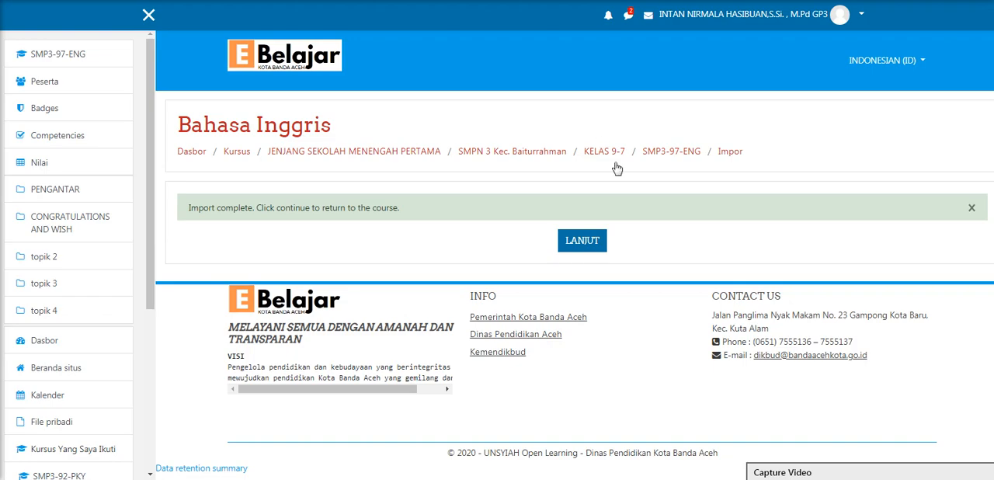
Return to the course page and check the imported Pertemuan 2 Greeting Card lesson and assignment under CONGRATULATIONS AND WISH
{"action": "left_click", "coordinate": [586, 243]}
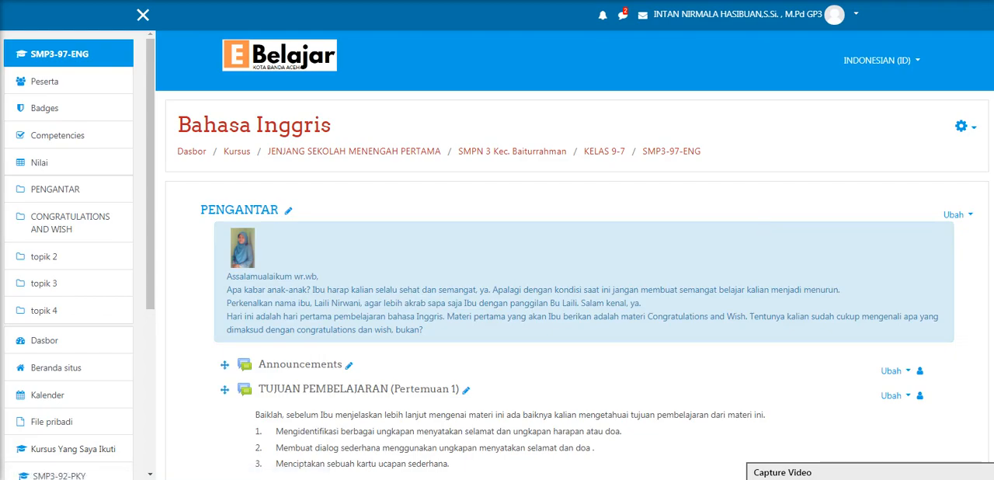
{"action": "scroll", "coordinate": [762, 228], "scroll_direction": "down", "scroll_amount": 5}
{"action": "scroll", "coordinate": [582, 256], "scroll_direction": "down", "scroll_amount": 15}
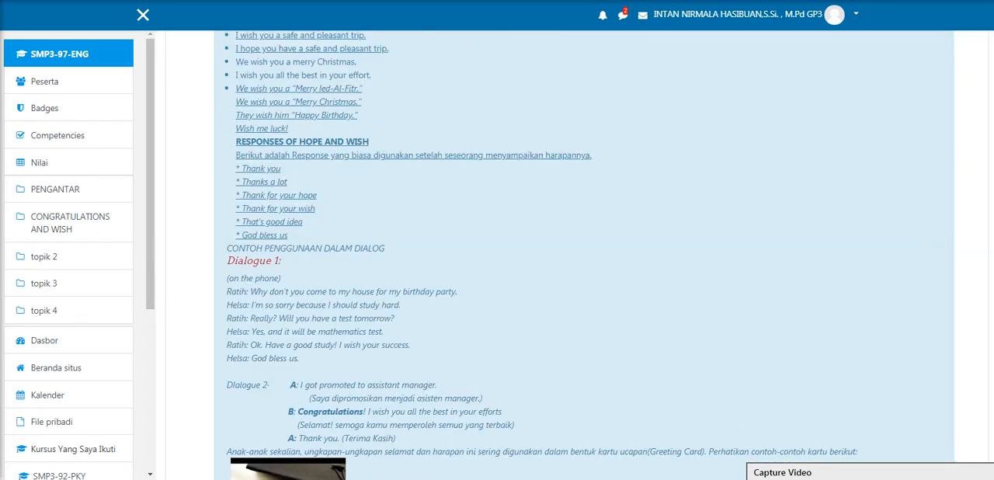
{"action": "scroll", "coordinate": [585, 256], "scroll_direction": "down", "scroll_amount": 8}
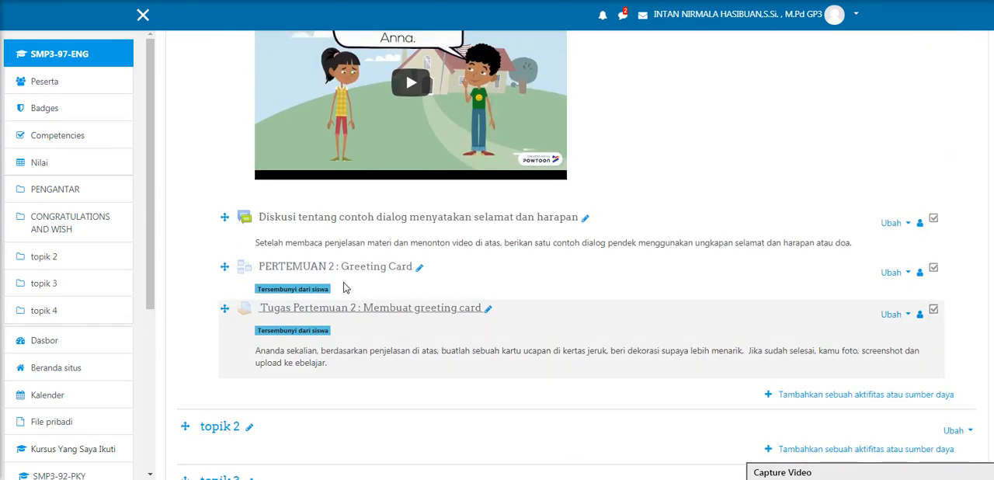
{"action": "left_click", "coordinate": [391, 267]}
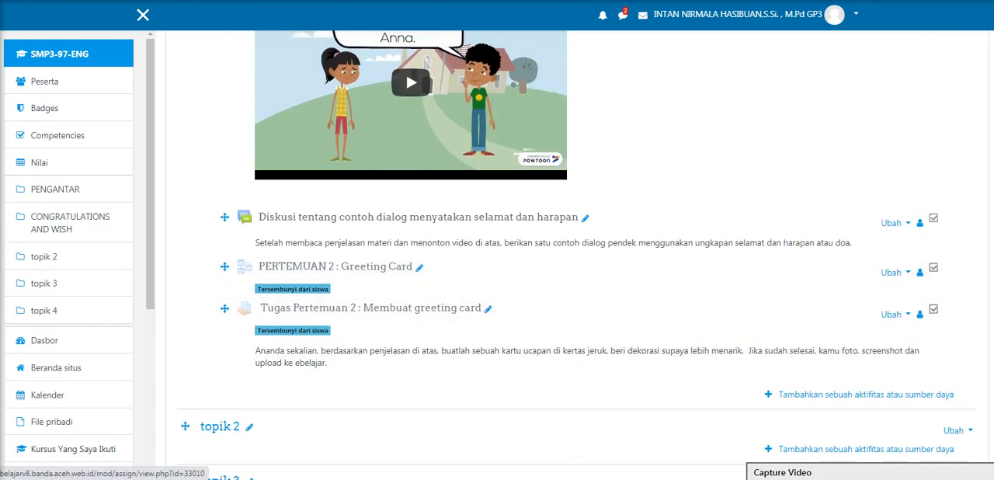